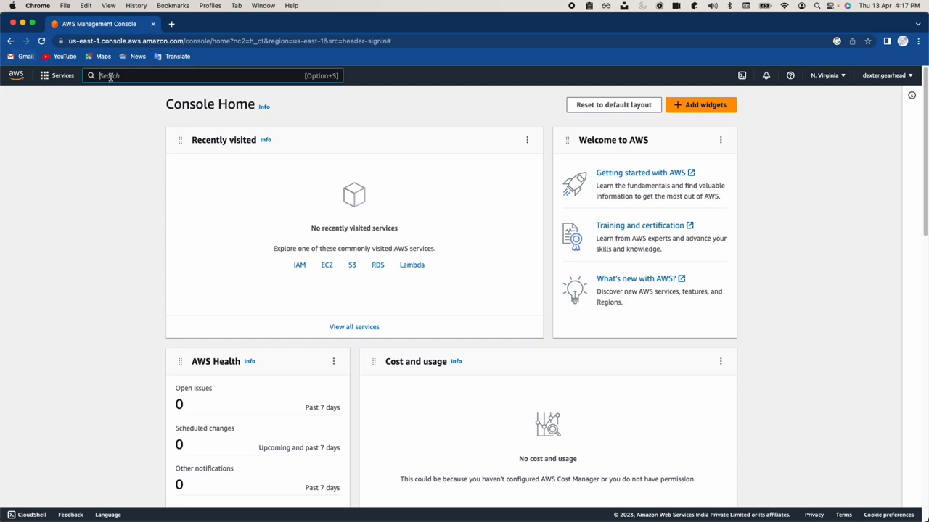
# - Find the EC2 service, open its Instances list and check the available regions, keeping US East (N. Virginia)
pyautogui.click(109, 75)
pyautogui.write('EC2')
pyautogui.click(239, 150)
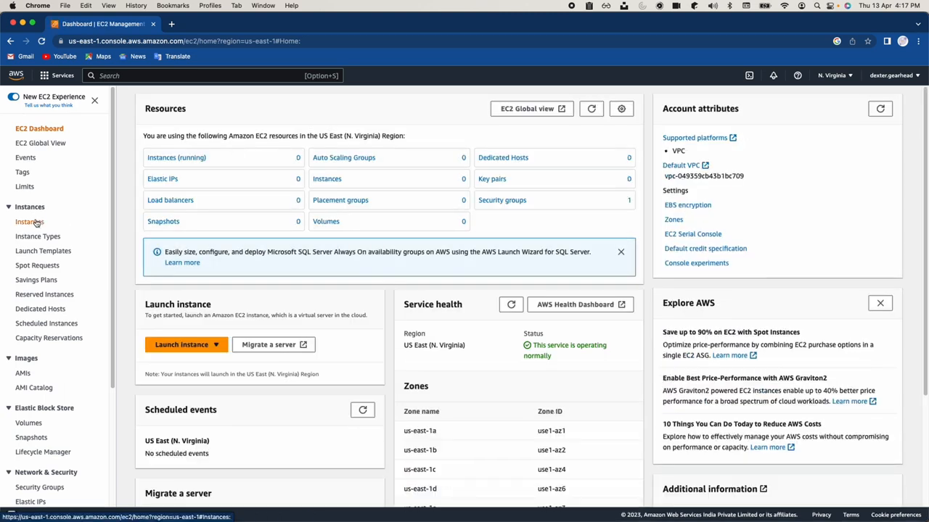
pyautogui.click(34, 224)
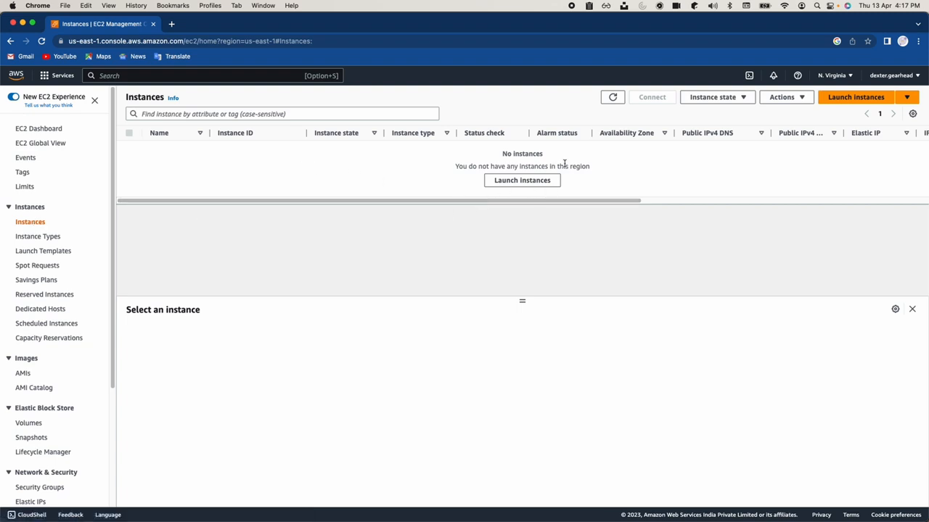
pyautogui.click(843, 78)
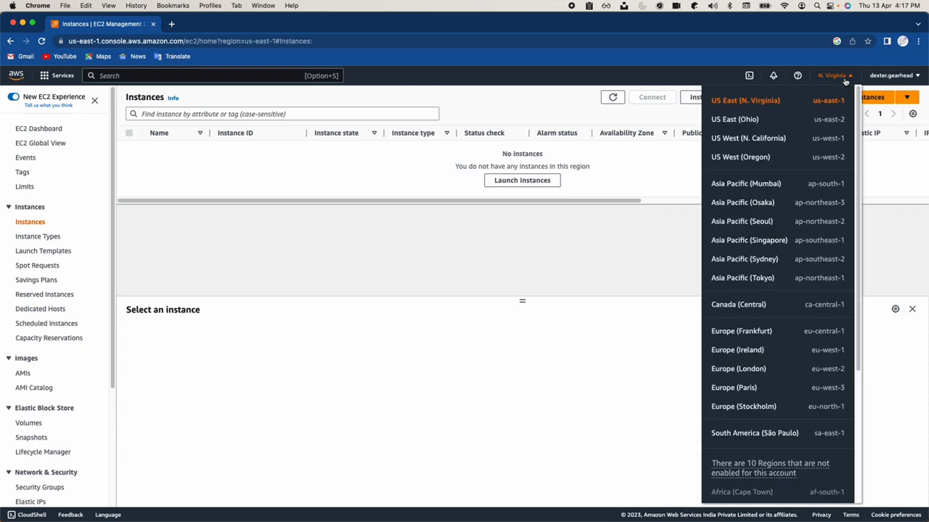
pyautogui.click(843, 78)
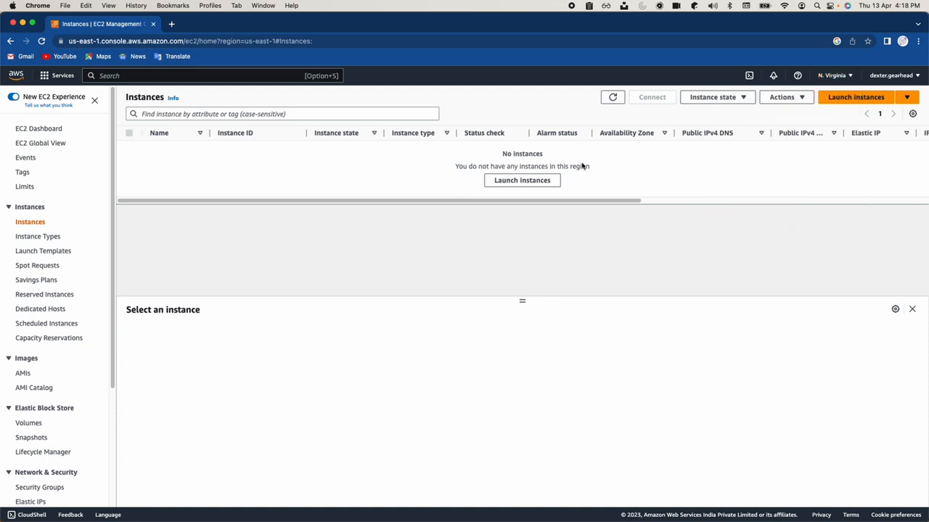
# - Start launching a new EC2 instance and name it docker-ec2-instance
pyautogui.click(523, 182)
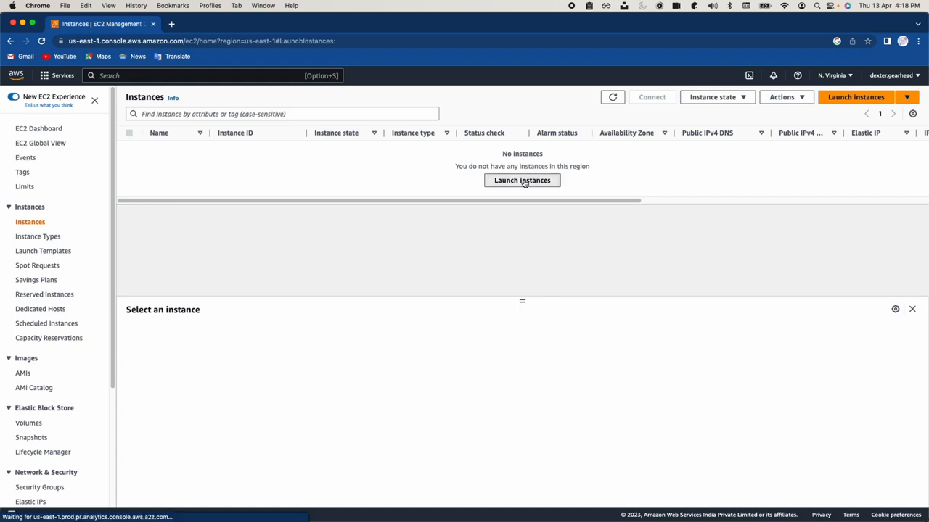
pyautogui.click(112, 241)
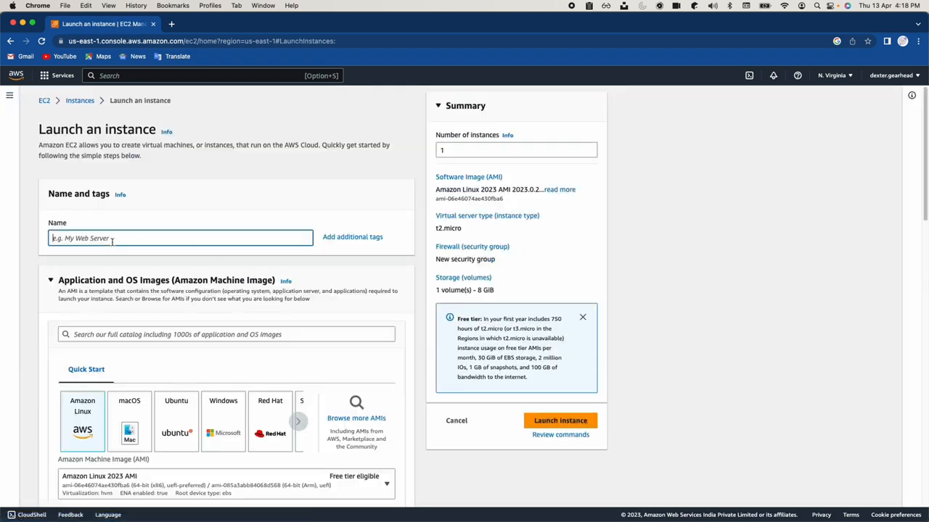
pyautogui.write('docker-ins')
pyautogui.write('ec2o')
pyautogui.write('-instance')
# - Review the available Amazon Machine Images for the new instance without changing the Amazon Linux 2023 AMI selection
pyautogui.scroll(-5, 113, 243)
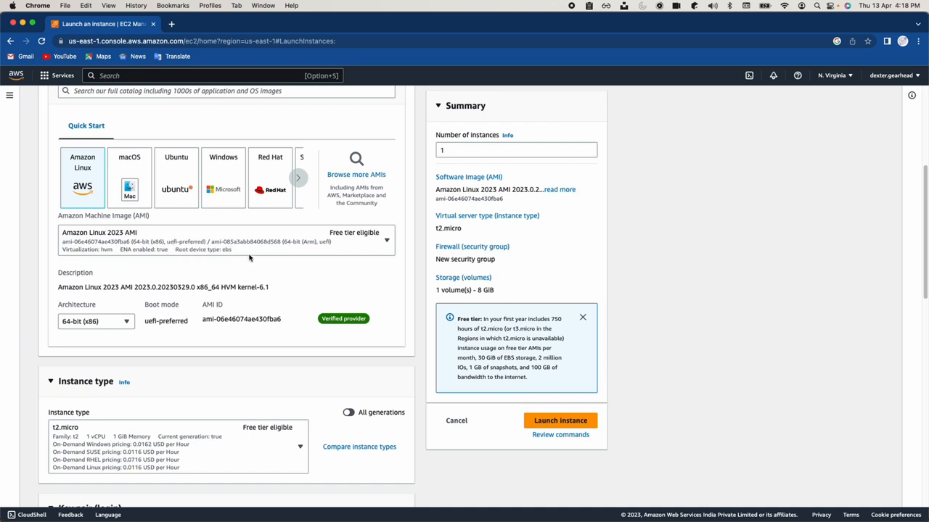
pyautogui.click(304, 245)
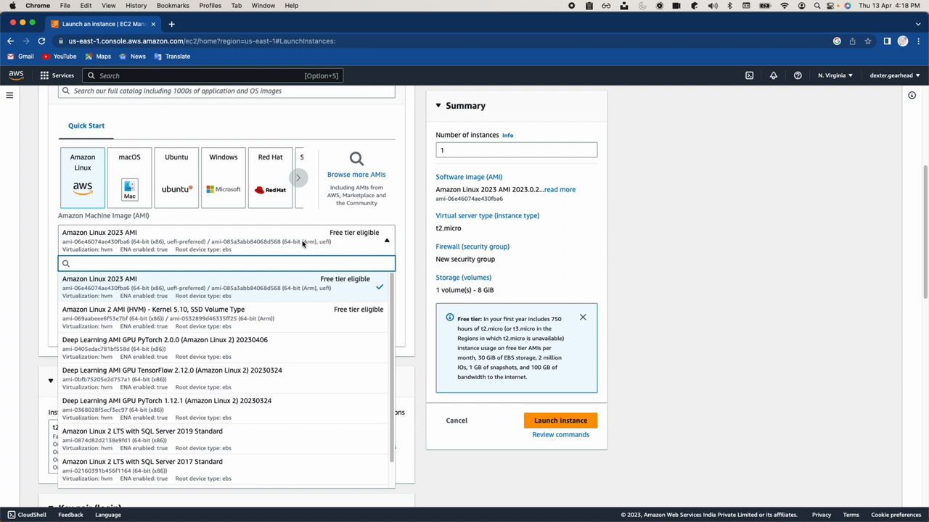
pyautogui.click(303, 245)
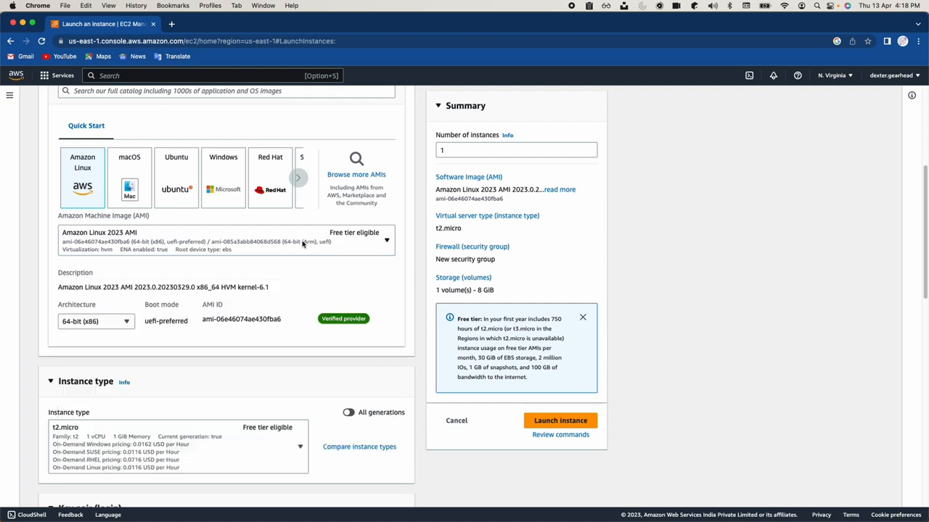
# - Create an RSA key pair in .pem format named docker-ec2-instance-key-pair for logging in to the instance
pyautogui.scroll(-5, 291, 274)
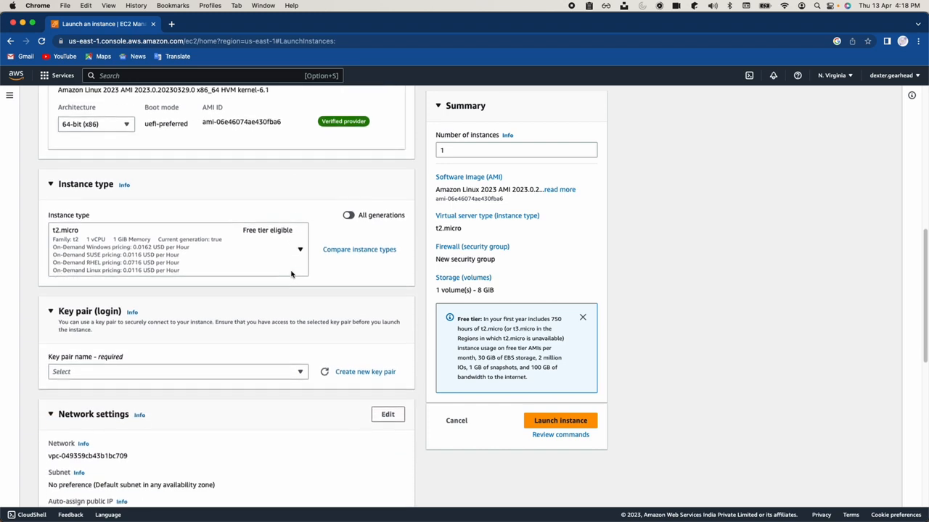
pyautogui.scroll(-2, 291, 274)
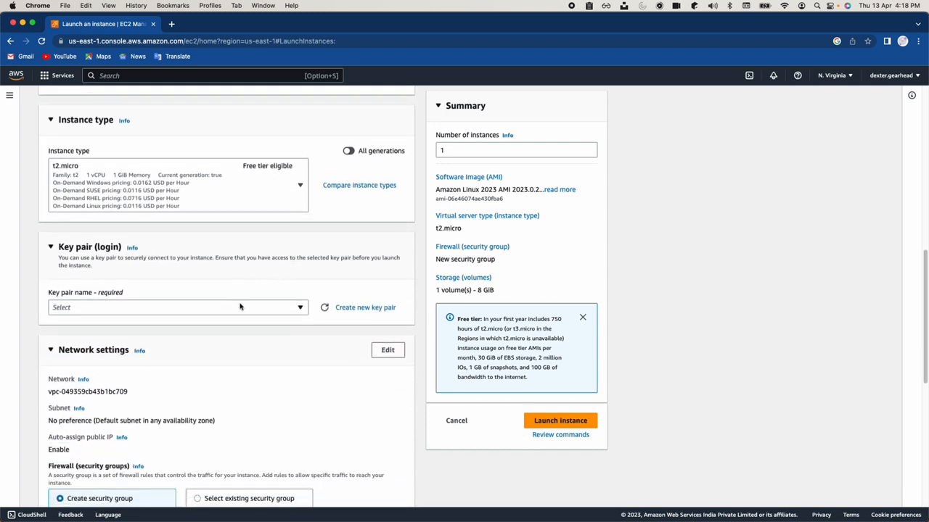
pyautogui.click(373, 309)
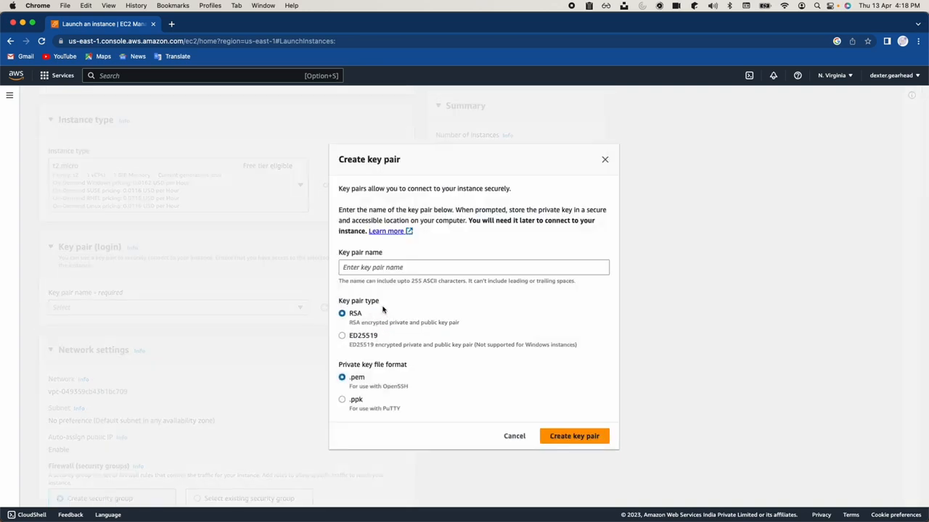
pyautogui.click(399, 269)
pyautogui.write('docker-ec2-inst')
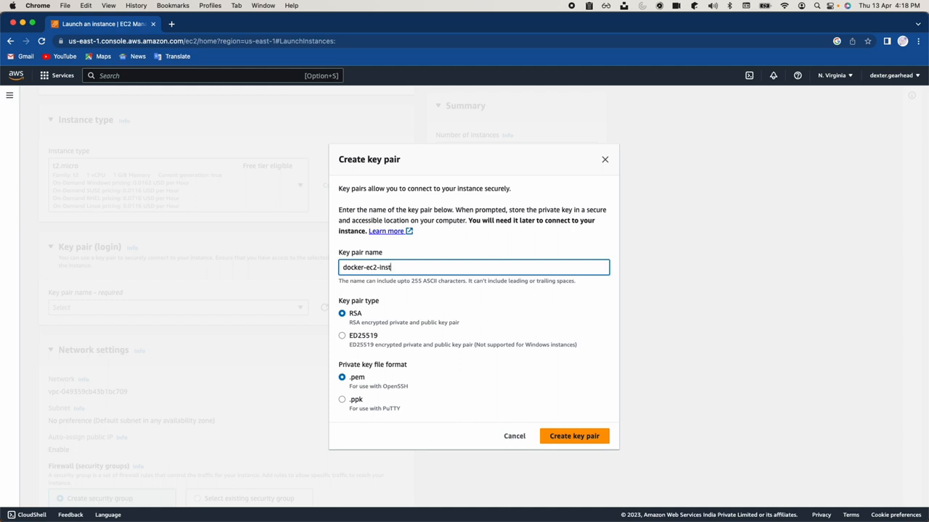
pyautogui.write('ance-key-pair')
pyautogui.click(572, 437)
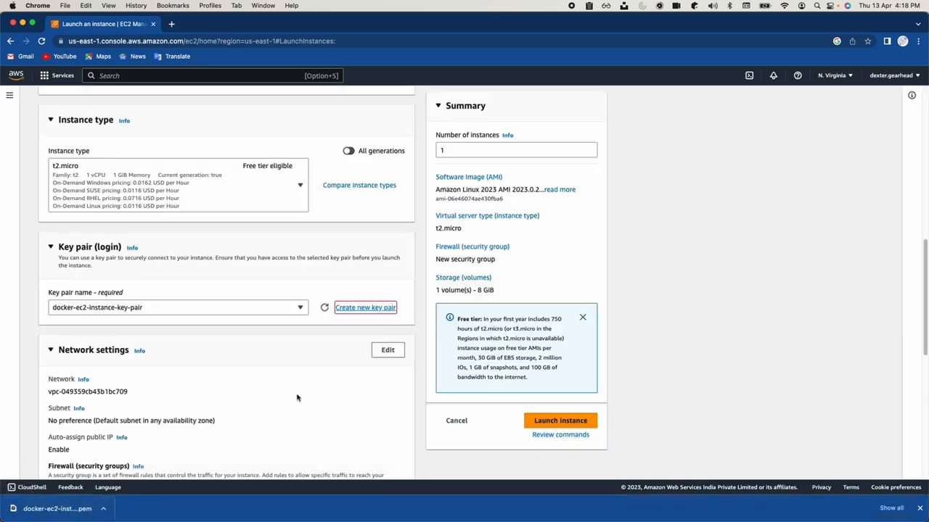
# - Review the network settings, keep SSH traffic allowed from anywhere, and launch the instance
pyautogui.scroll(-5, 297, 397)
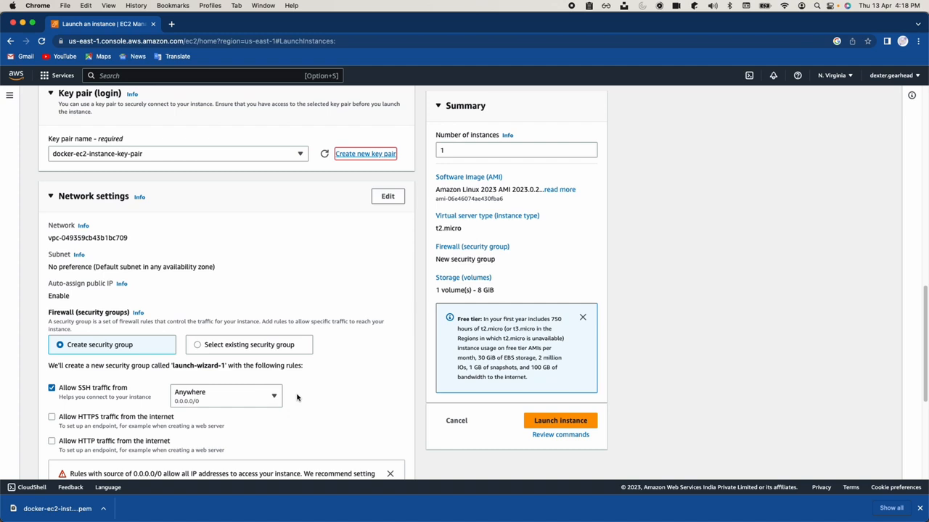
pyautogui.scroll(-1, 297, 397)
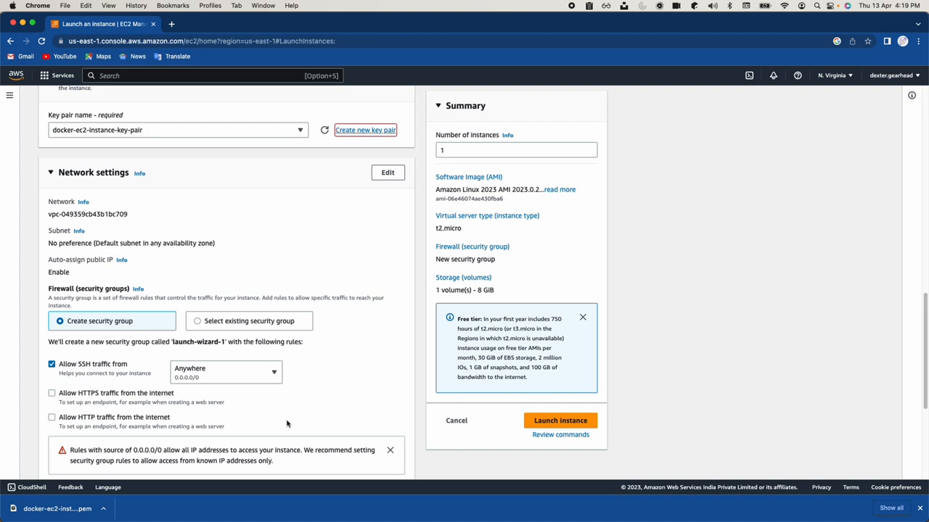
pyautogui.click(550, 421)
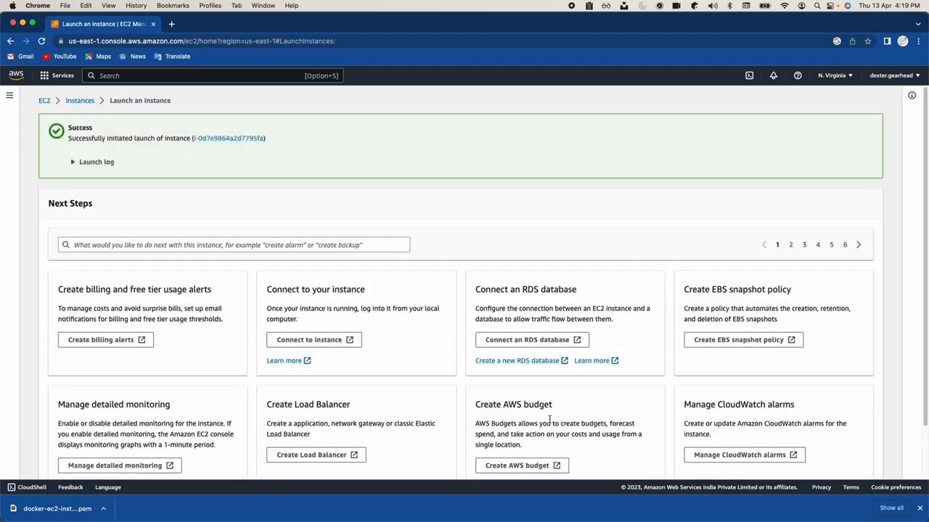
# - Return to the Instances list, enlarge the details pane and refresh the list to check the new instance's state
pyautogui.click(80, 101)
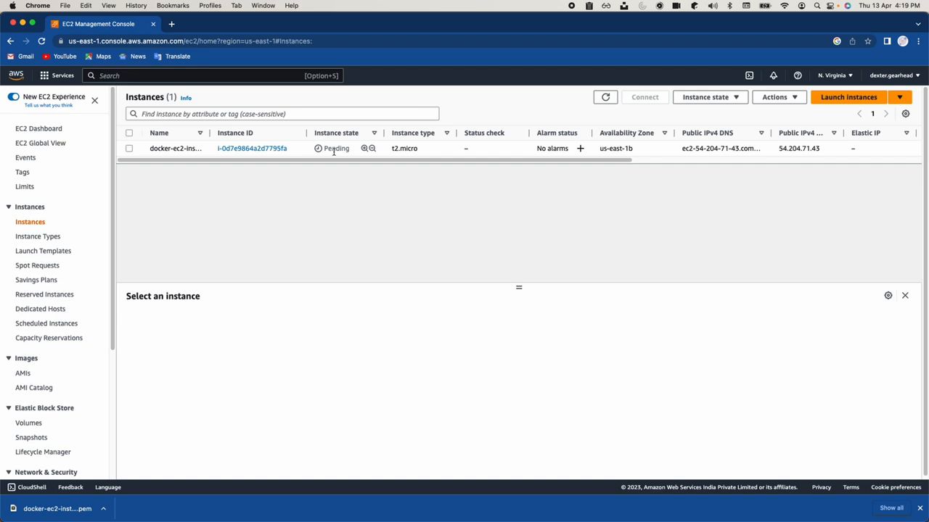
pyautogui.click(605, 98)
pyautogui.click(606, 98)
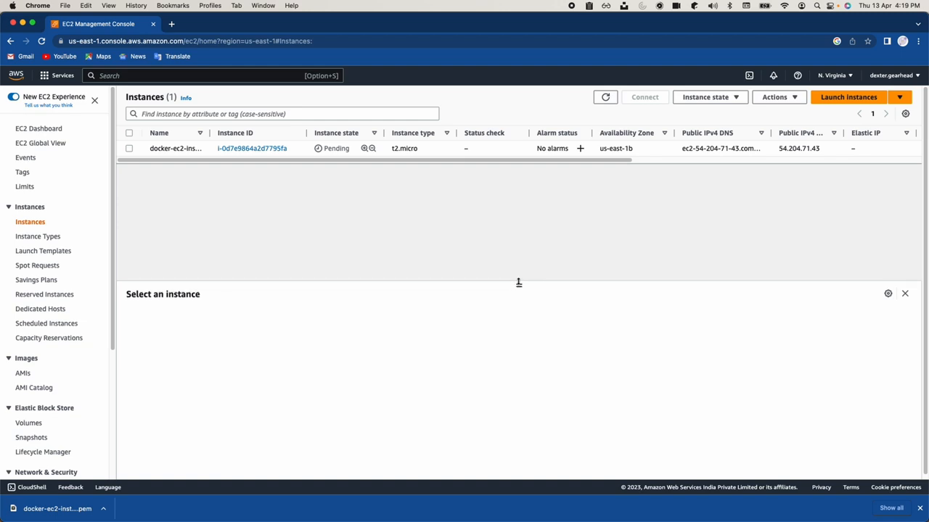
pyautogui.moveTo(518, 285); pyautogui.dragTo(537, 174)
pyautogui.click(605, 102)
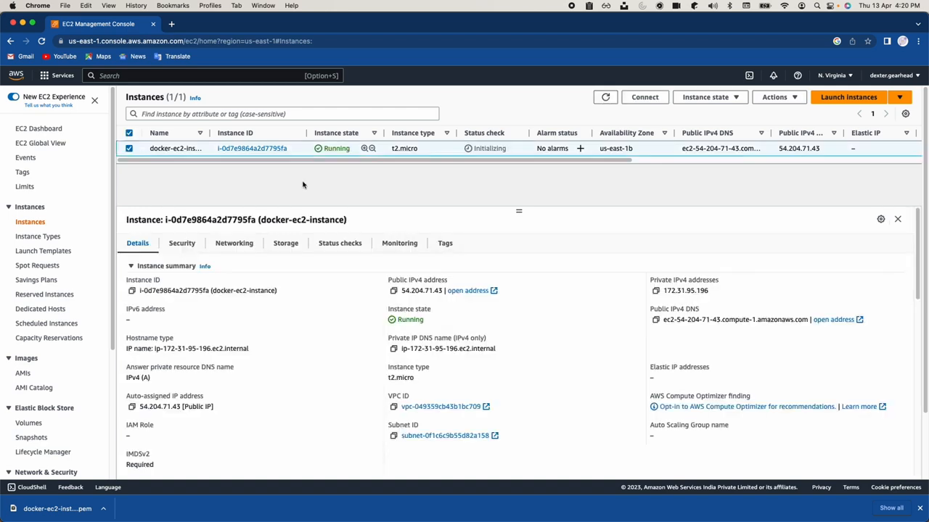
pyautogui.click(605, 100)
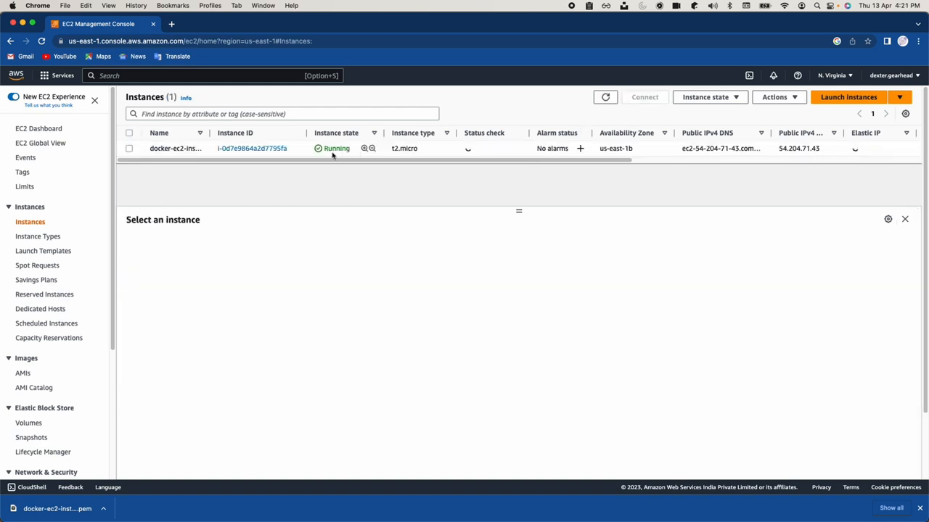
# - Select docker-ec2-instance and examine its instance ID, public IPv4 address and private IPv4 address
pyautogui.click(336, 150)
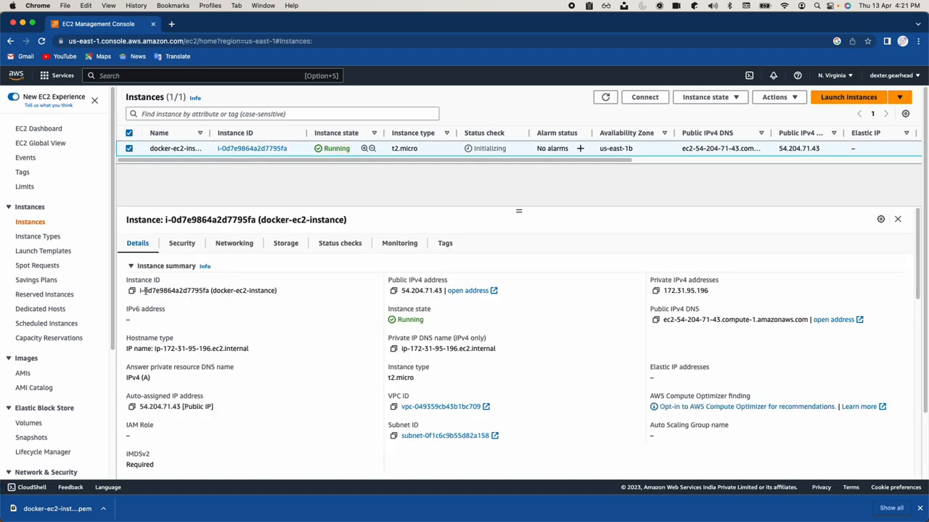
pyautogui.moveTo(140, 290); pyautogui.dragTo(206, 291)
pyautogui.click(324, 296)
pyautogui.moveTo(402, 290); pyautogui.dragTo(442, 290)
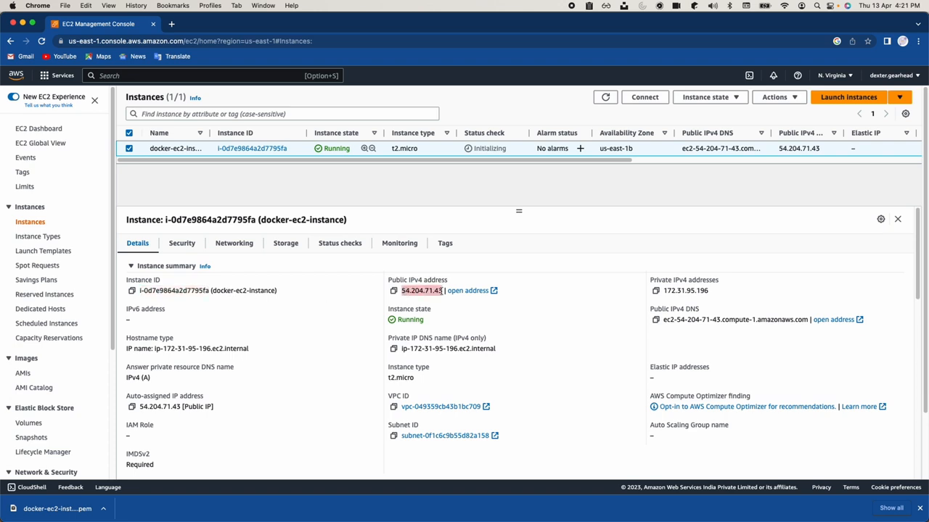
pyautogui.moveTo(664, 290); pyautogui.dragTo(727, 292)
pyautogui.click(733, 291)
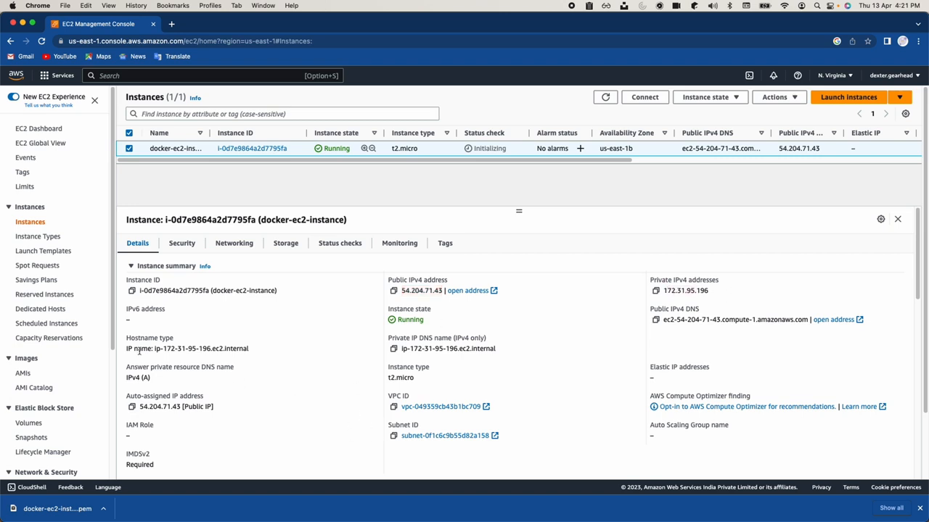
# - Open the connection options for docker-ec2-instance and copy the example SSH client command
pyautogui.click(656, 103)
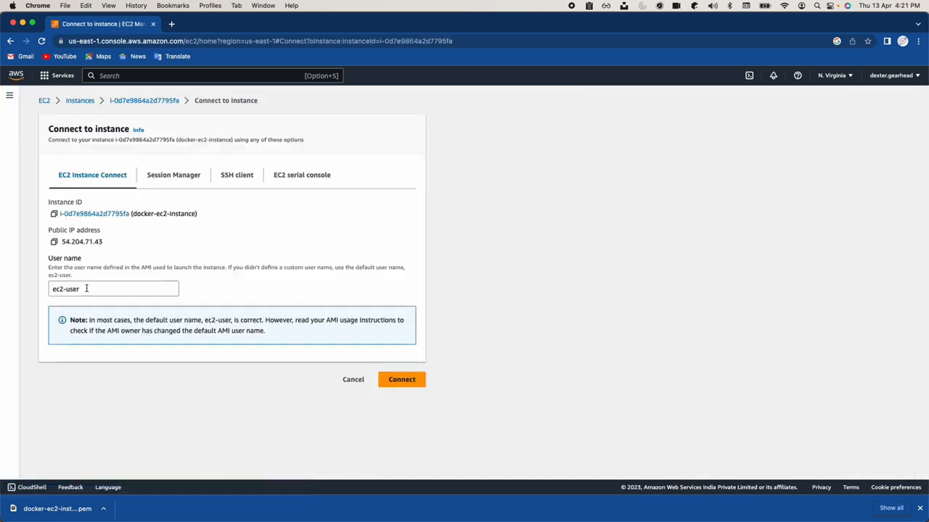
pyautogui.moveTo(96, 289); pyautogui.dragTo(42, 292)
pyautogui.click(240, 286)
pyautogui.click(246, 183)
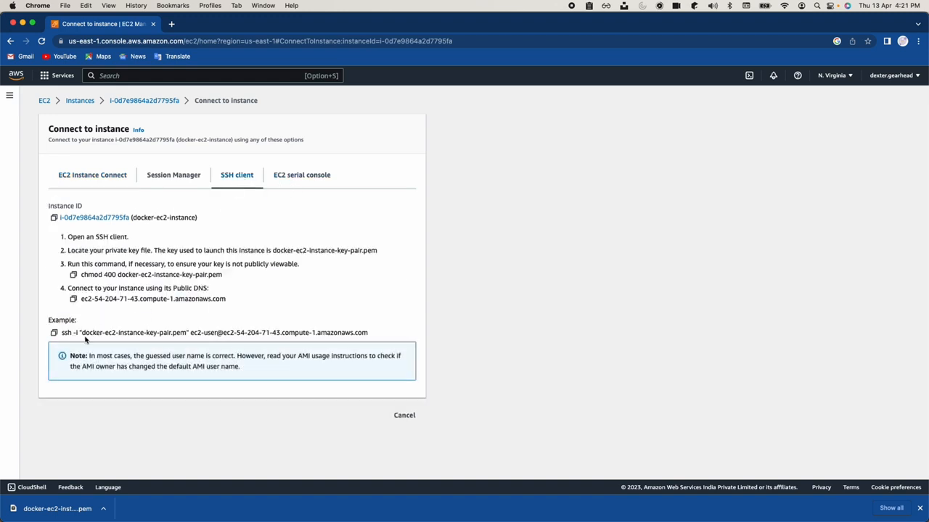
pyautogui.click(54, 333)
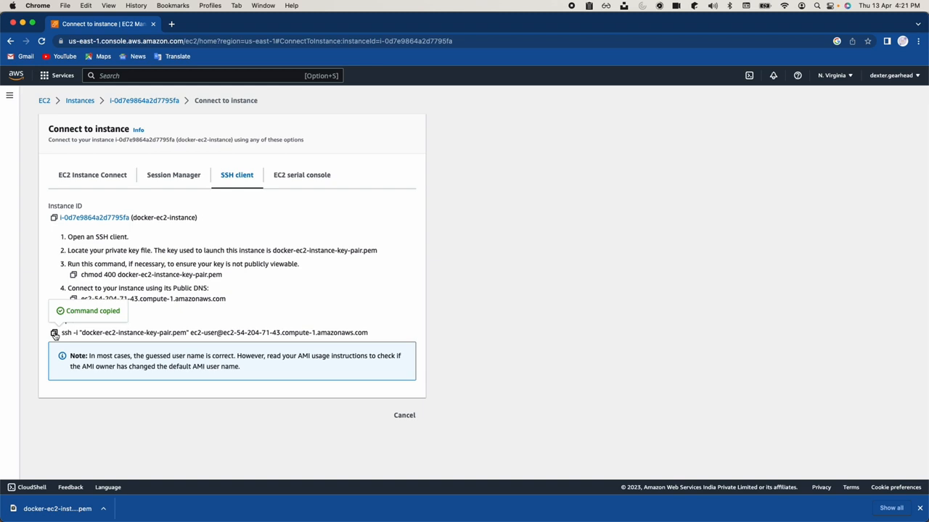
# - Switch to iTerm, enlarge the terminal window and move it toward the middle of the desktop
pyautogui.press('super+space')
pyautogui.write('iterm')
pyautogui.press('Return')
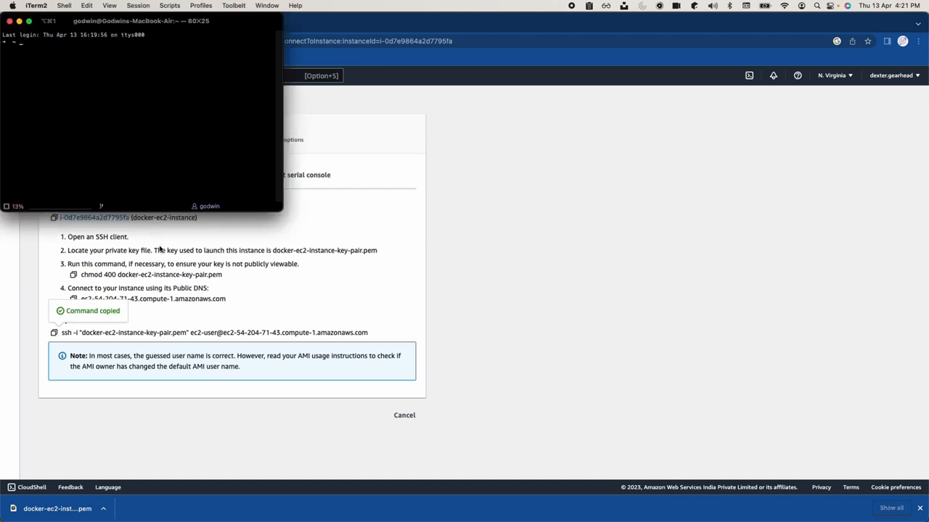
pyautogui.moveTo(283, 211); pyautogui.dragTo(639, 382)
pyautogui.moveTo(336, 24); pyautogui.dragTo(535, 99)
# - Change to the Downloads directory and locate the key file with "ls -lrt | grep docker-ec2"
pyautogui.write('cd Downloads')
pyautogui.press('Return')
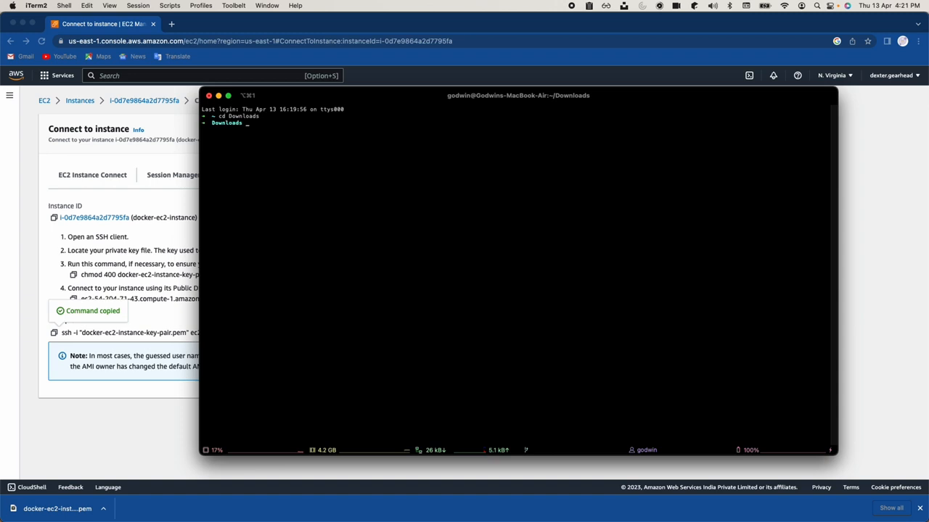
pyautogui.write('ls -lrt | grep docker-ec2')
pyautogui.press('Return')
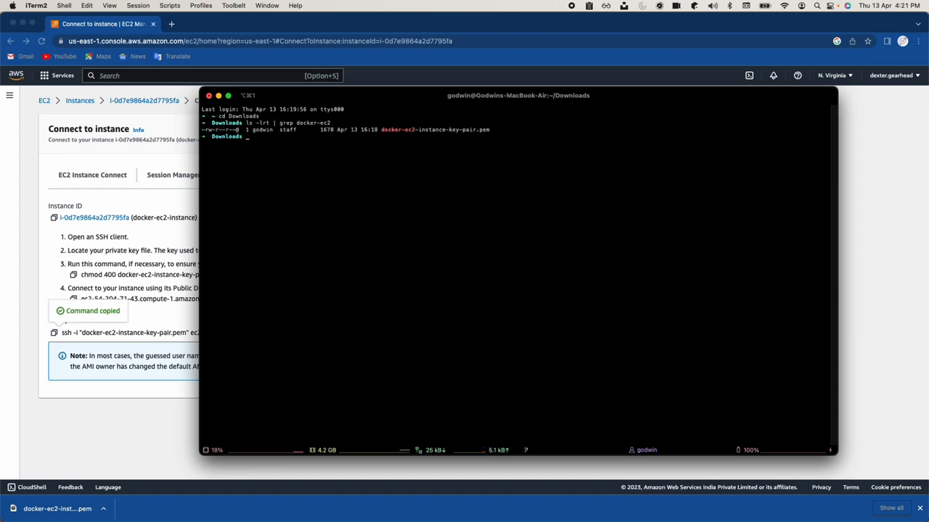
pyautogui.doubleClick(439, 131)
# - Run the copied ssh command with docker-ec2-instance-key-pair.pem to connect as ec2-user, and accept the host's authenticity with yes
pyautogui.click(130, 317)
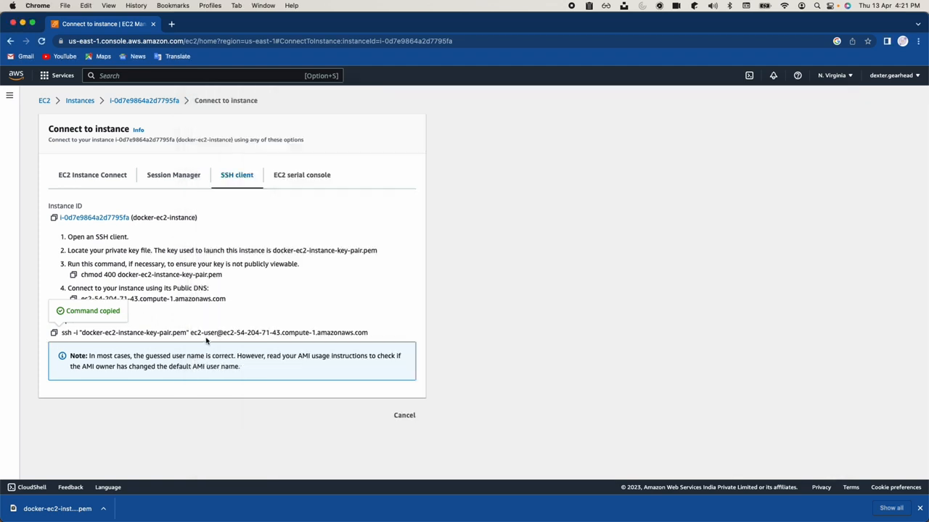
pyautogui.press('super+Tab')
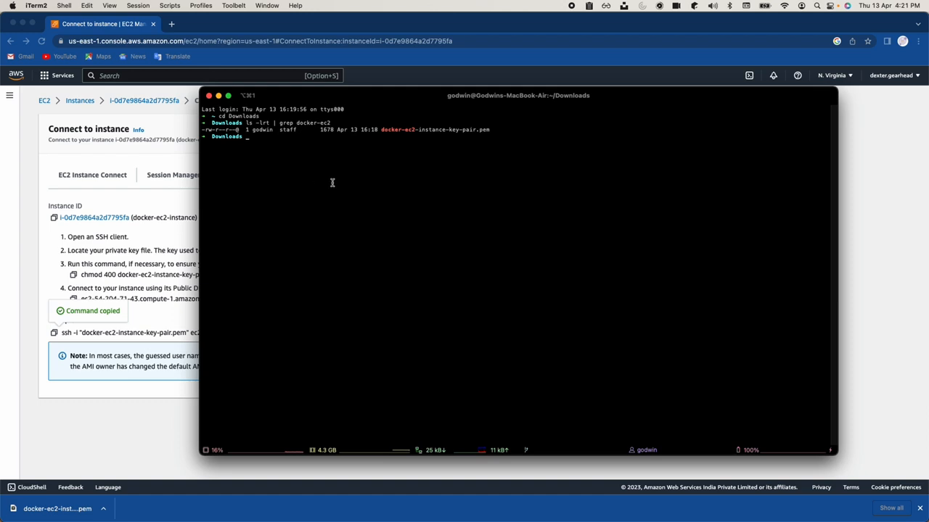
pyautogui.rightClick(405, 176)
pyautogui.click(359, 223)
pyautogui.press('super+v')
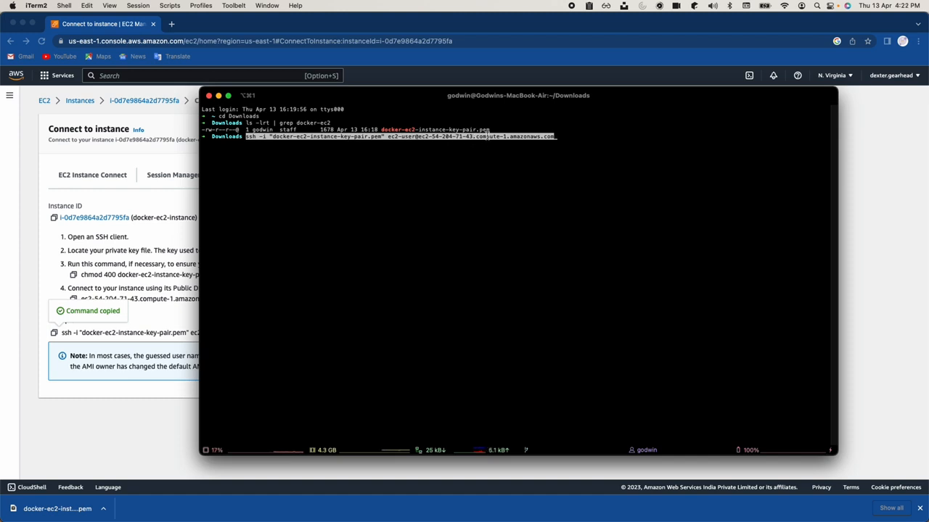
pyautogui.press('Return')
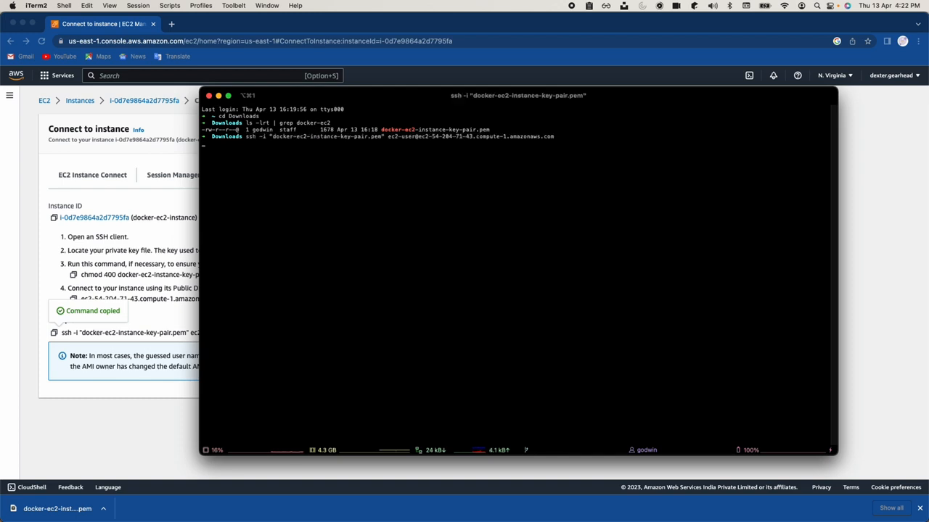
pyautogui.write('yes')
pyautogui.press('Return')
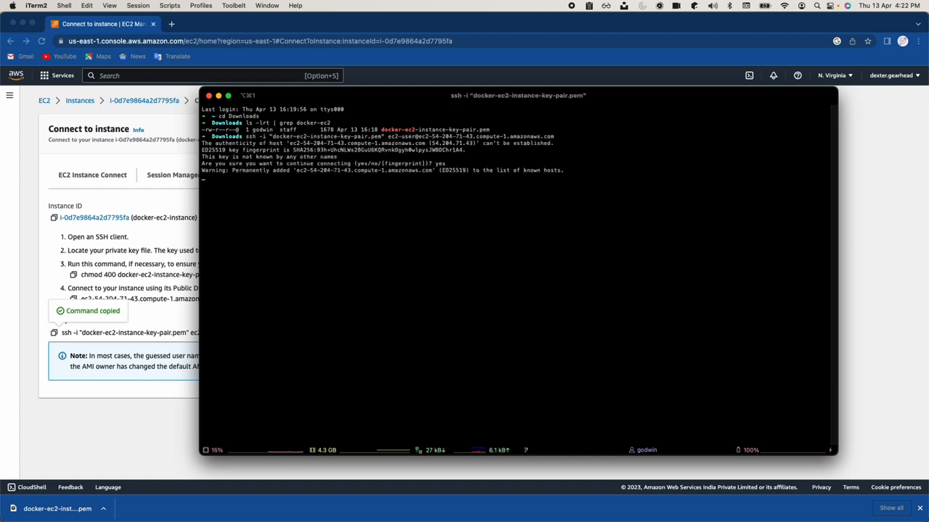
# - Try setting docker-ec2-instance-key-pair.pem to permissions 0644 with chmod and rerun the ssh command as ec2-user
pyautogui.write('chmod 0644 docker-ec2-instance-key-pair.pem')
pyautogui.press('Return')
pyautogui.press('Up')
pyautogui.press('Up')
pyautogui.press('Return')
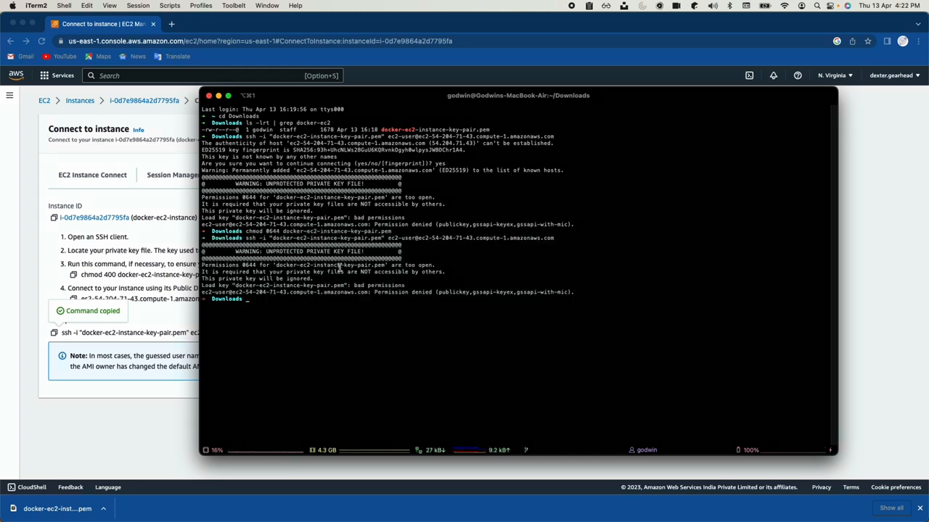
# - Restrict docker-ec2-instance-key-pair.pem to permissions 600 with chmod and reconnect to the instance over SSH as ec2-user
pyautogui.write('chmod 600 docker-ec2-instance-key-pair.pem')
pyautogui.press('Return')
pyautogui.press('super+v')
pyautogui.press('Return')
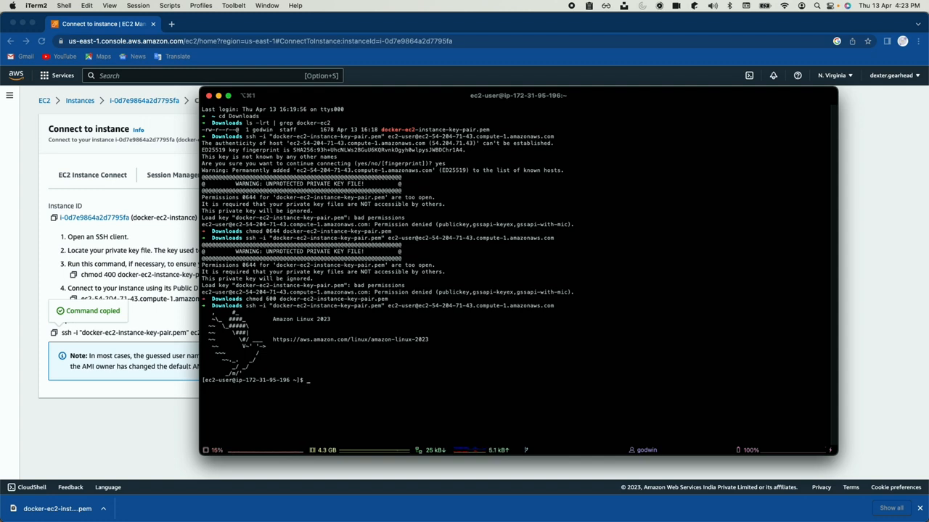
# - Check which user is logged in on the instance with whoami and highlight the returned user name
pyautogui.write('whoami')
pyautogui.press('Return')
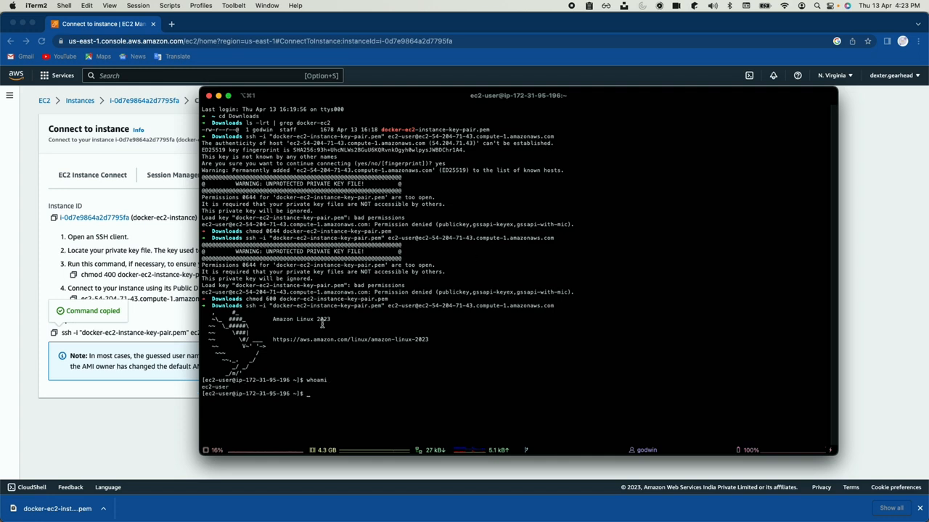
pyautogui.doubleClick(216, 386)
pyautogui.click(402, 345)
# - Look up the instance's IP address with "hostname -i" and highlight part of the output
pyautogui.write('hostname 0-')
pyautogui.press('BackSpace')
pyautogui.press('BackSpace')
pyautogui.write('-i')
pyautogui.press('Return')
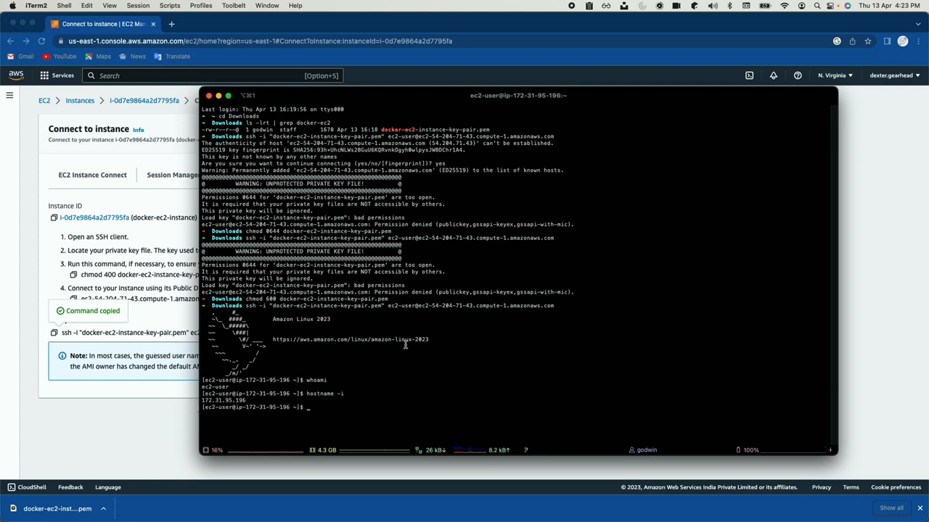
pyautogui.doubleClick(218, 400)
pyautogui.click(308, 371)
# - Highlight the Amazon Linux 2023 welcome banner briefly and clear the terminal screen
pyautogui.moveTo(216, 313); pyautogui.dragTo(340, 372)
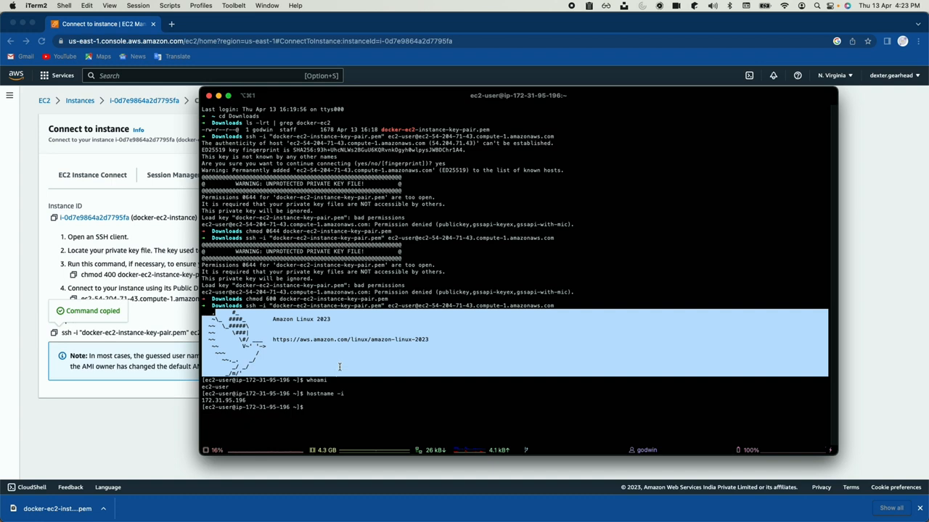
pyautogui.click(339, 370)
pyautogui.write('clear')
pyautogui.press('Return')
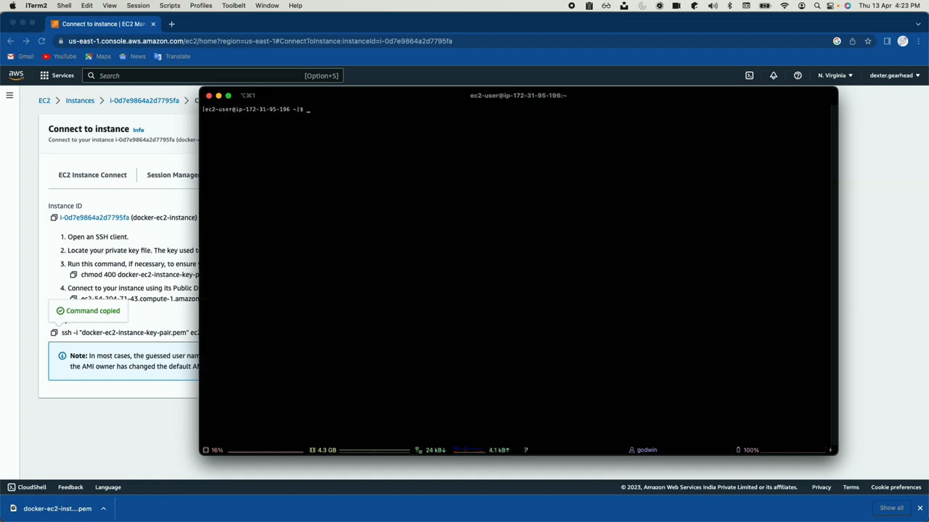